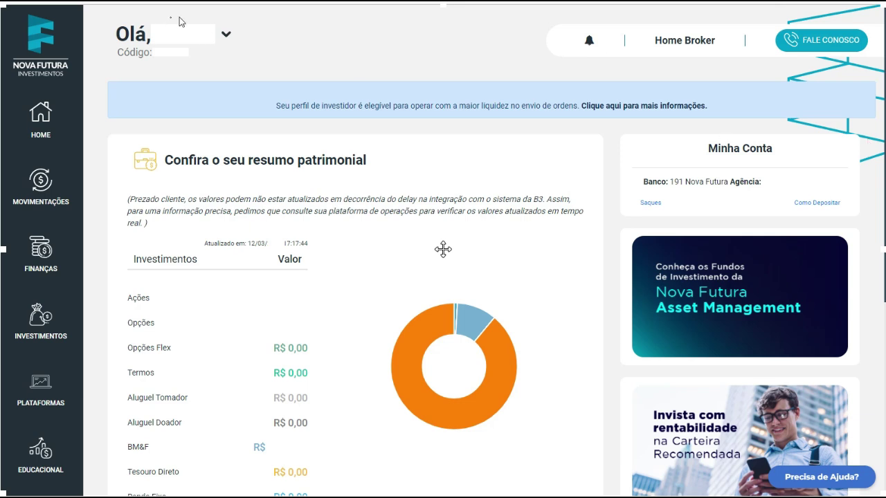
# Draw black arrows pointing to the client name, the client code, and the agency and deposit details under Minha Conta.
pyautogui.moveTo(288, 14); pyautogui.dragTo(227, 23)
pyautogui.moveTo(280, 59); pyautogui.dragTo(195, 53)
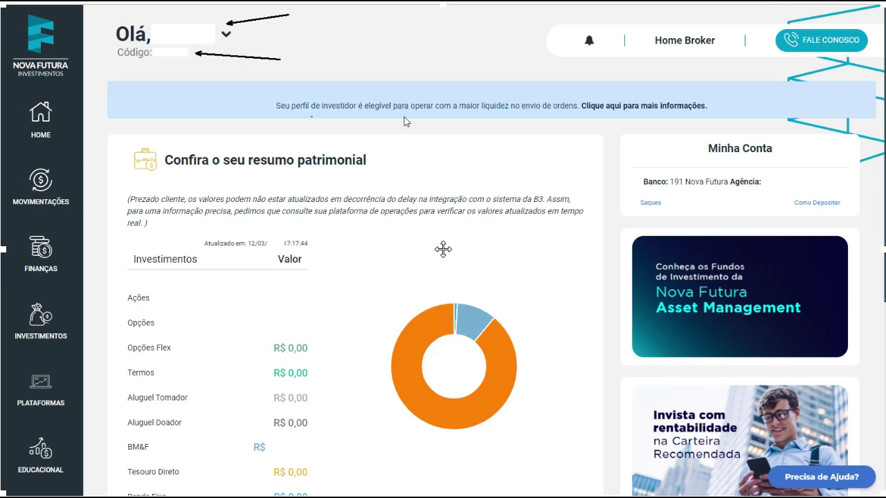
pyautogui.moveTo(706, 108); pyautogui.dragTo(762, 178)
pyautogui.moveTo(771, 146); pyautogui.dragTo(805, 184)
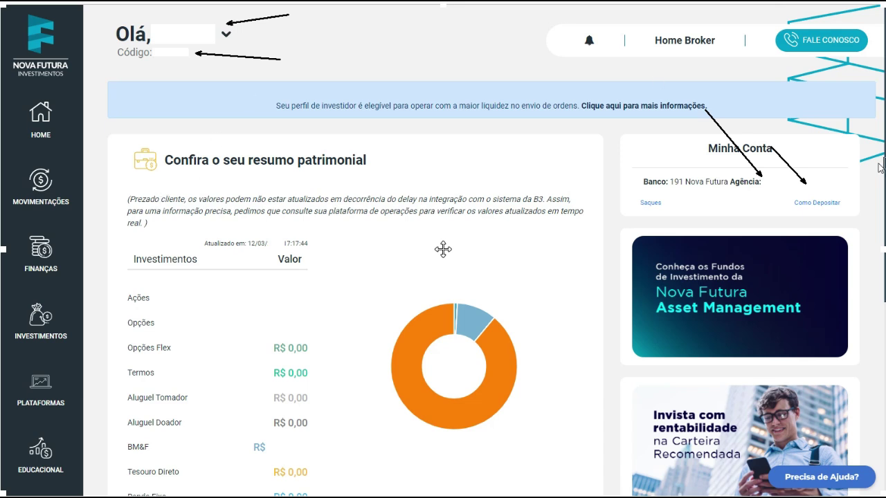
pyautogui.moveTo(706, 111); pyautogui.dragTo(796, 176)
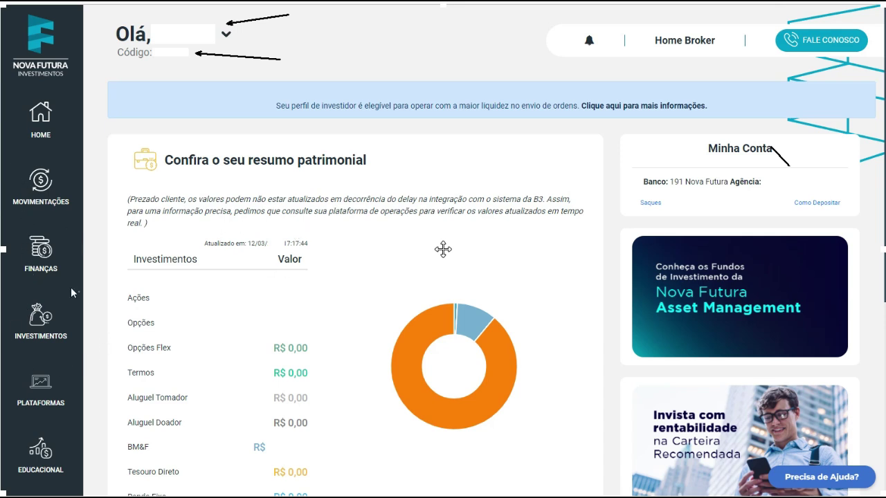
# Annotate the home page with a green box and arrow for Investimentos, a white box around Plataformas and a red box around Home Broker.
pyautogui.moveTo(5, 295)
pyautogui.mouseDown()
pyautogui.moveTo(23, 344)
pyautogui.moveTo(78, 358)
pyautogui.mouseUp()
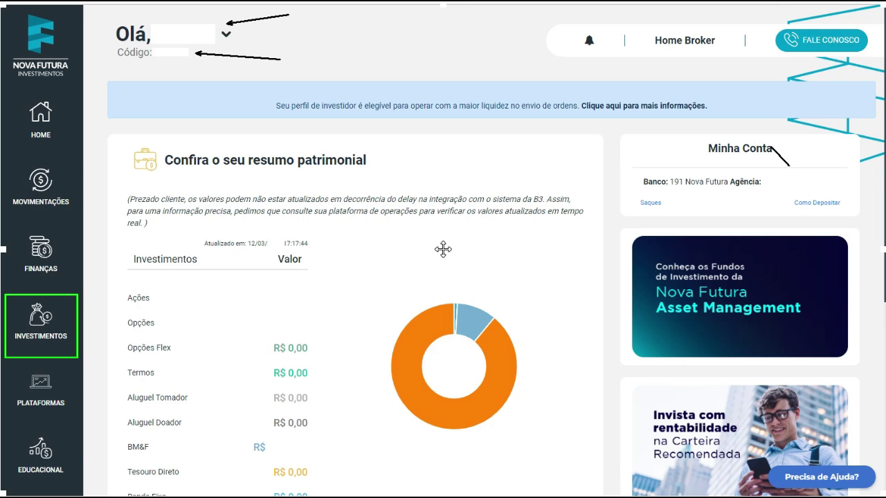
pyautogui.moveTo(279, 167)
pyautogui.mouseDown()
pyautogui.moveTo(166, 260)
pyautogui.moveTo(81, 304)
pyautogui.mouseUp()
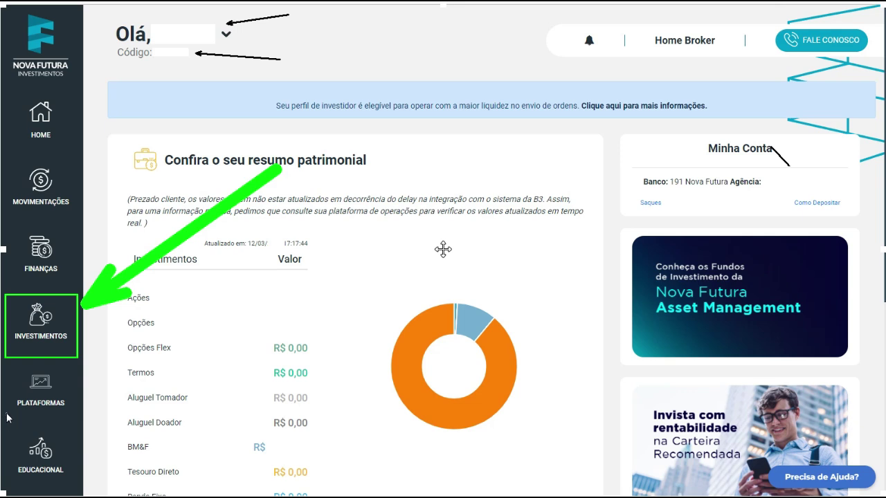
pyautogui.moveTo(8, 414); pyautogui.dragTo(77, 422)
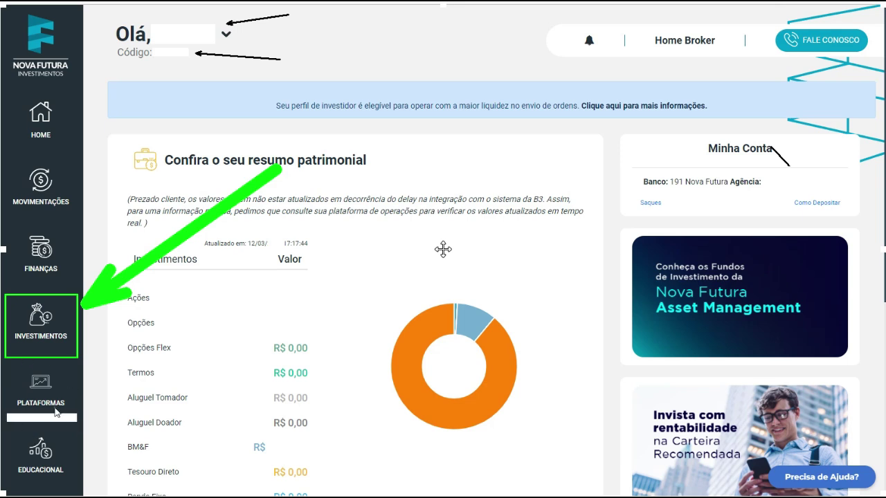
pyautogui.moveTo(8, 369); pyautogui.dragTo(77, 420)
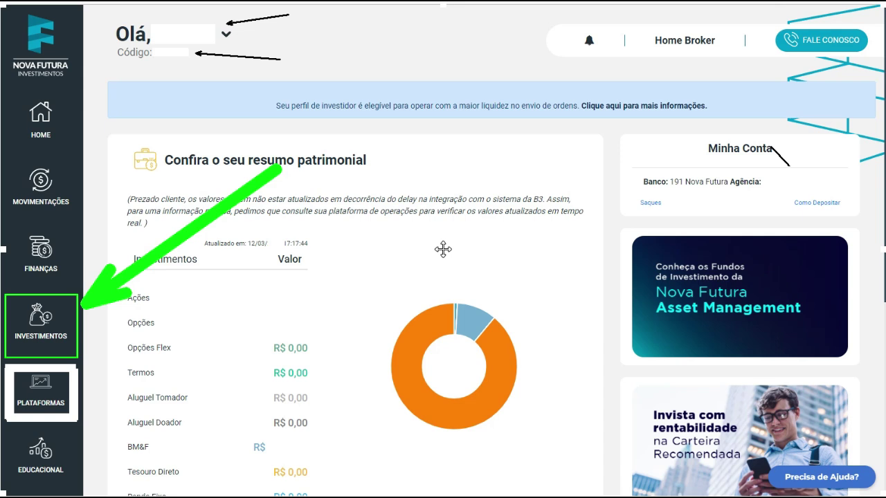
pyautogui.moveTo(635, 20)
pyautogui.mouseDown()
pyautogui.moveTo(650, 59)
pyautogui.moveTo(735, 66)
pyautogui.mouseUp()
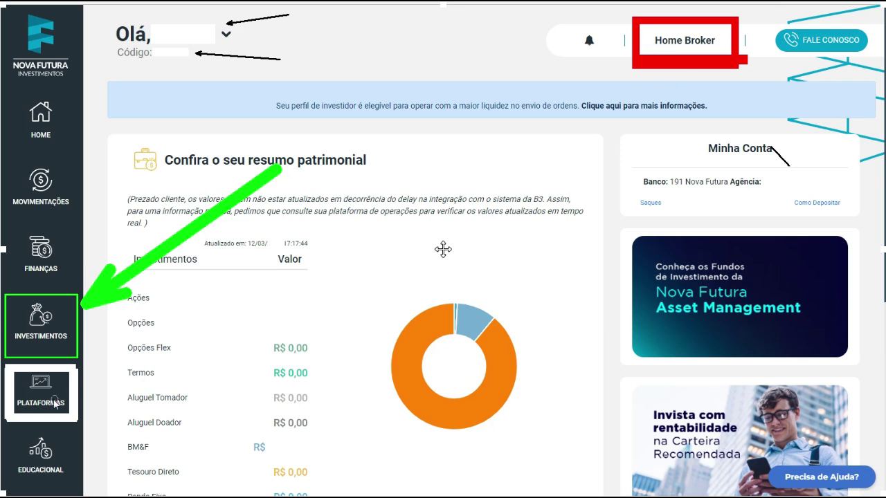
pyautogui.moveTo(3, 419); pyautogui.dragTo(75, 419)
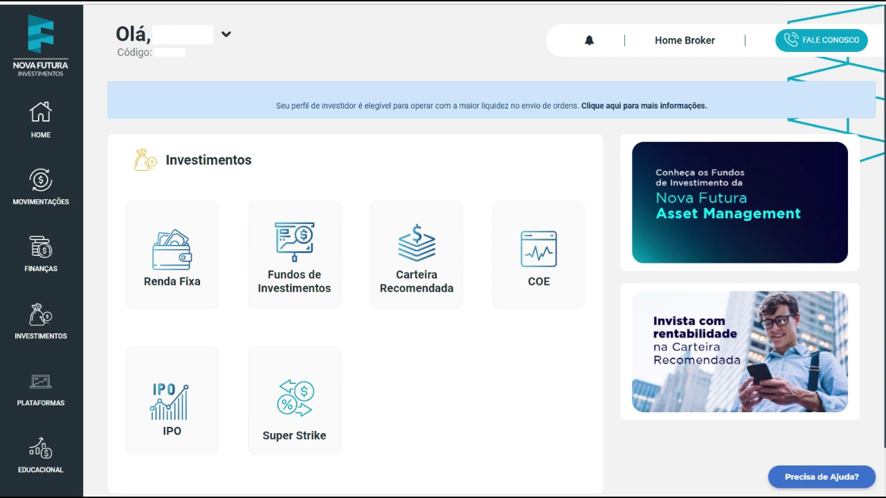
# Highlight the Carteira Recomendada option on the Investimentos page with a red frame.
pyautogui.moveTo(358, 190)
pyautogui.mouseDown()
pyautogui.moveTo(386, 270)
pyautogui.moveTo(478, 331)
pyautogui.moveTo(476, 323)
pyautogui.mouseUp()
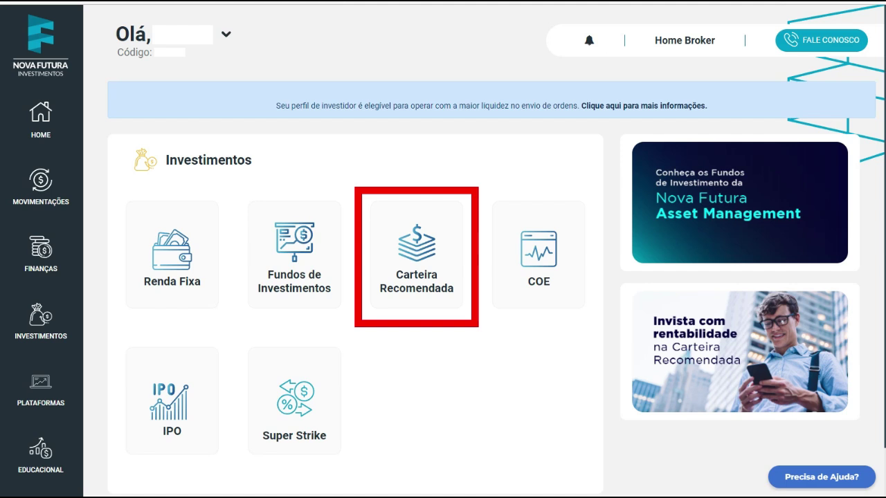
pyautogui.moveTo(242, 119); pyautogui.dragTo(362, 205)
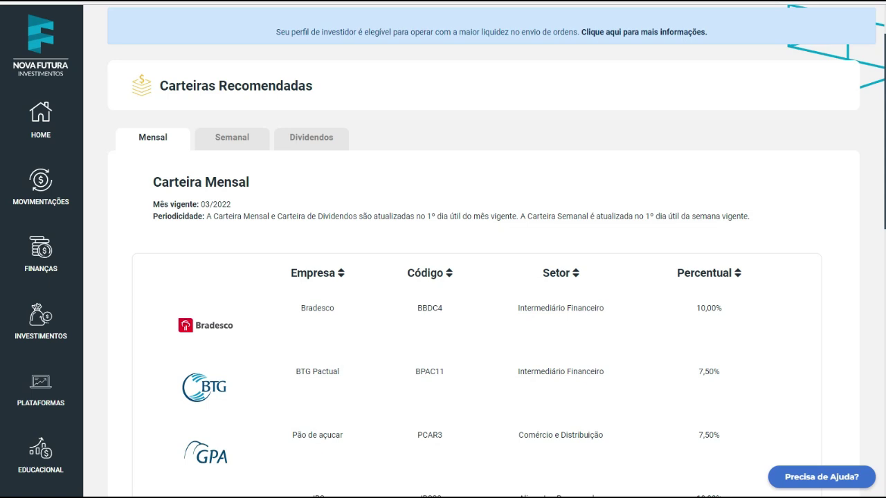
# Frame the Mensal, Semanal and Dividendos portfolio options in green.
pyautogui.moveTo(120, 123)
pyautogui.mouseDown()
pyautogui.moveTo(137, 144)
pyautogui.moveTo(183, 153)
pyautogui.mouseUp()
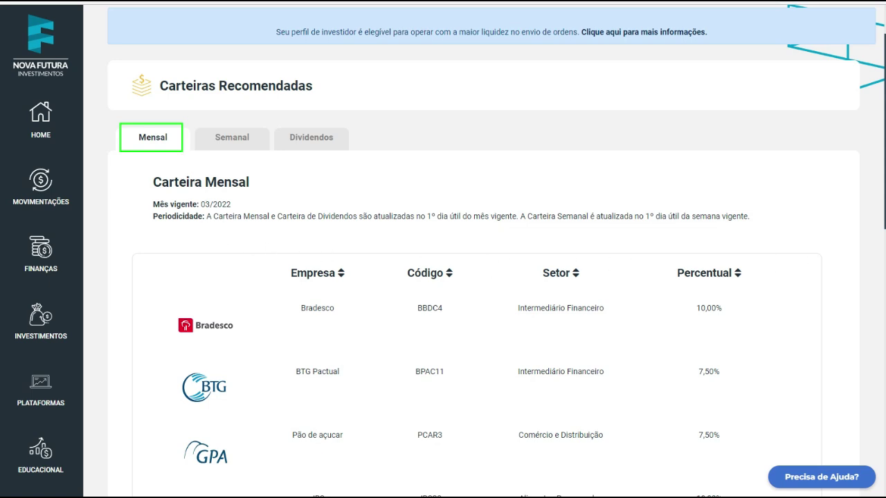
pyautogui.moveTo(207, 128); pyautogui.dragTo(264, 152)
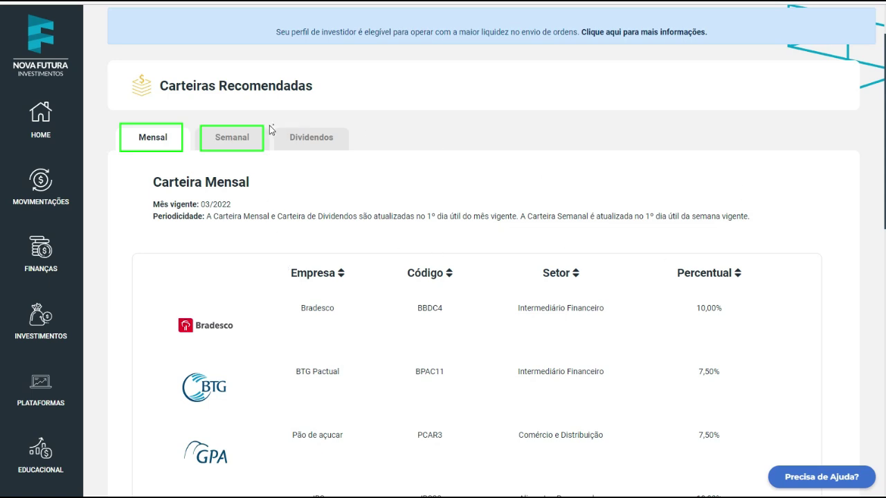
pyautogui.moveTo(278, 125); pyautogui.dragTo(352, 152)
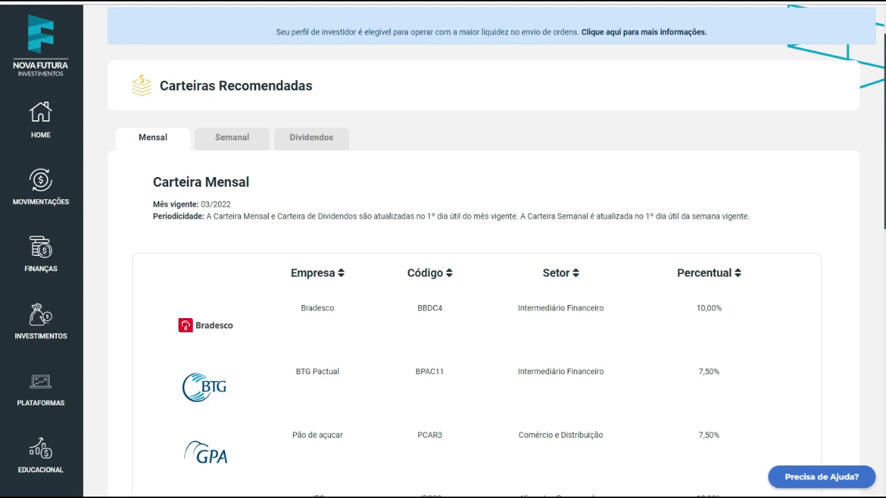
# Clear the acceptance of the Termo de Adesão e Ciência de Risco below the Carteira Mensal list.
pyautogui.moveTo(883, 96); pyautogui.dragTo(884, 182)
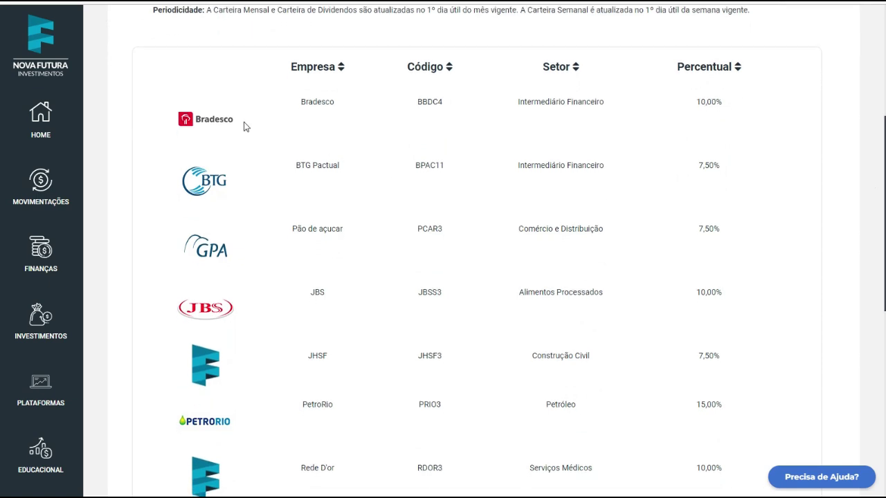
pyautogui.moveTo(883, 207); pyautogui.dragTo(883, 221)
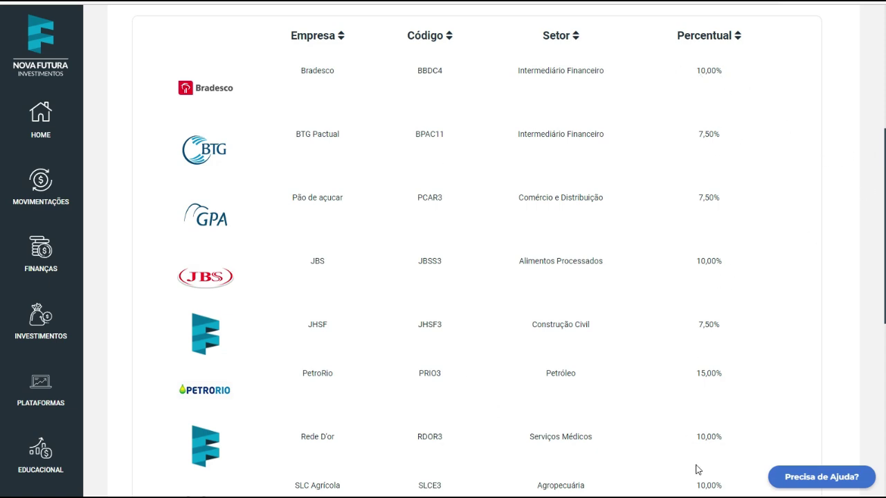
pyautogui.moveTo(881, 175); pyautogui.dragTo(881, 293)
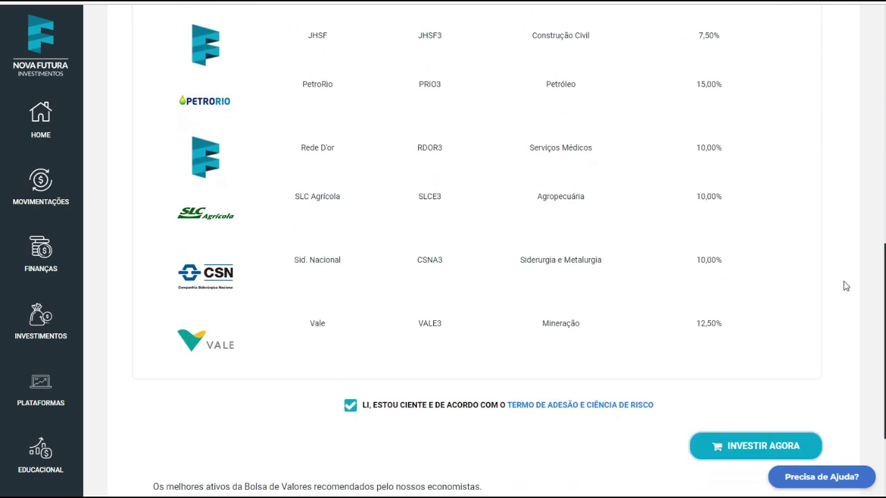
pyautogui.click(352, 409)
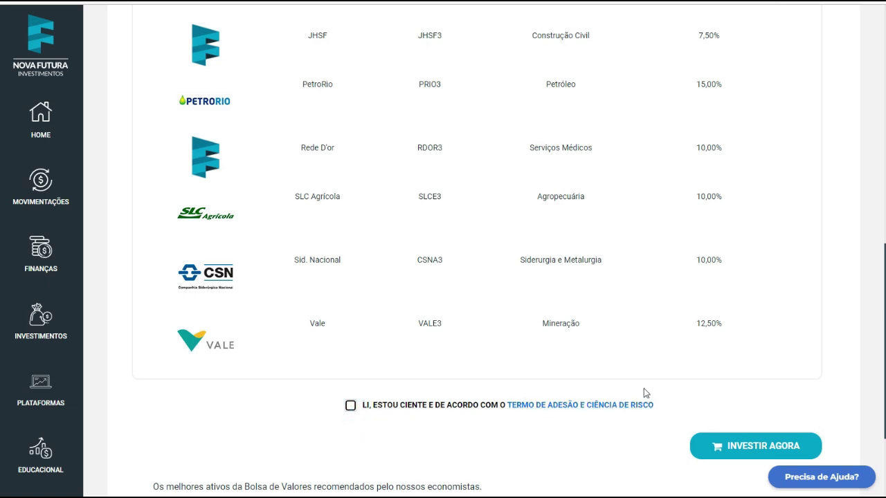
# Read the Termo de Adesão e Ciência de Risco through to its last page, close it and accept the term.
pyautogui.click(568, 407)
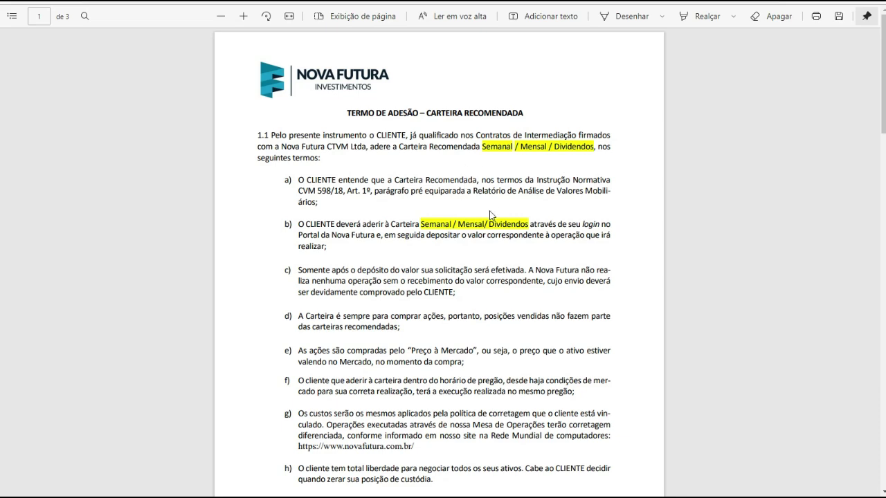
pyautogui.scroll(-20, 489, 311)
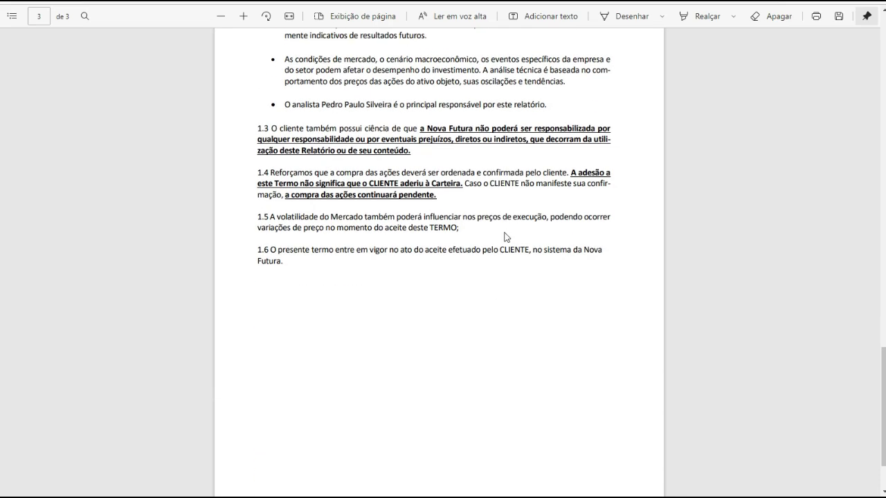
pyautogui.scroll(-1, 504, 237)
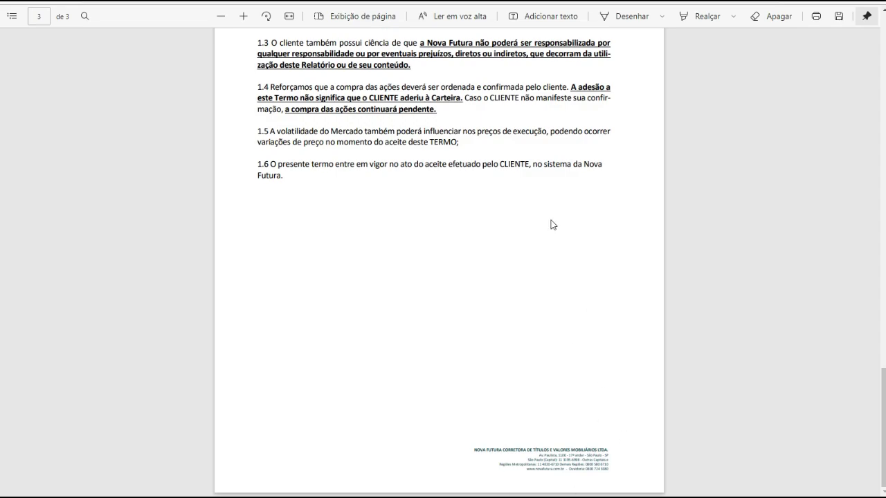
pyautogui.scroll(20, 512, 268)
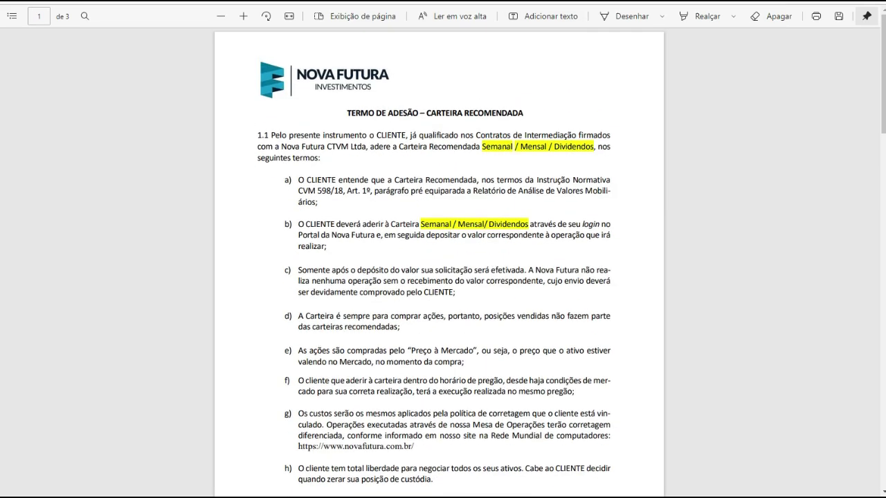
pyautogui.hotkey('ctrl', 'w')
pyautogui.click(350, 406)
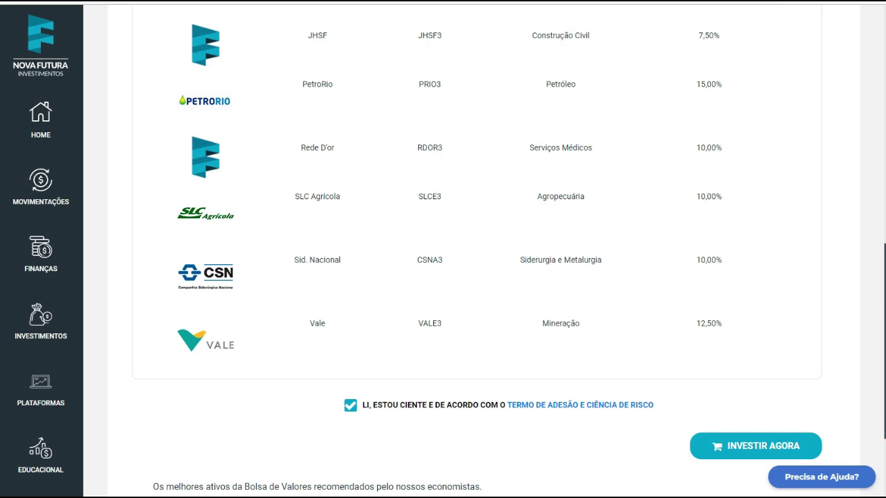
# Mark Investir Agora with a red frame and a thick red arrow pointing to it.
pyautogui.moveTo(672, 420)
pyautogui.mouseDown()
pyautogui.moveTo(692, 451)
pyautogui.moveTo(836, 468)
pyautogui.mouseUp()
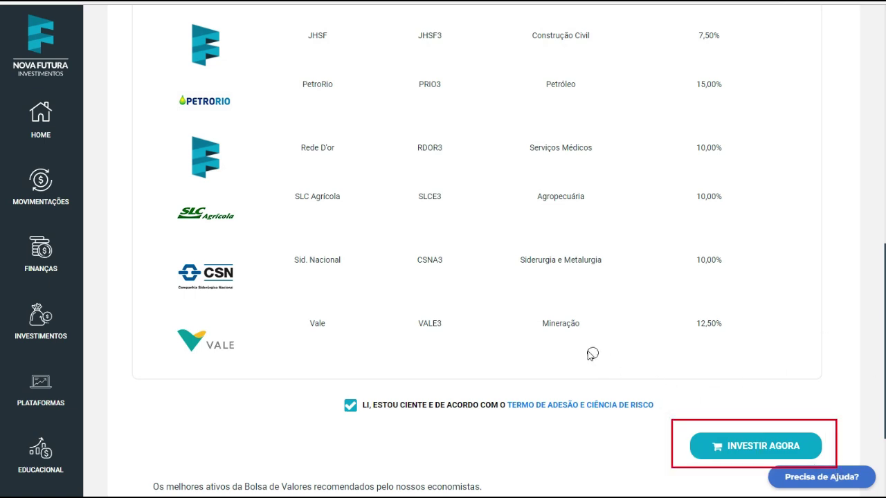
pyautogui.moveTo(585, 348)
pyautogui.mouseDown()
pyautogui.moveTo(668, 377)
pyautogui.moveTo(692, 419)
pyautogui.mouseUp()
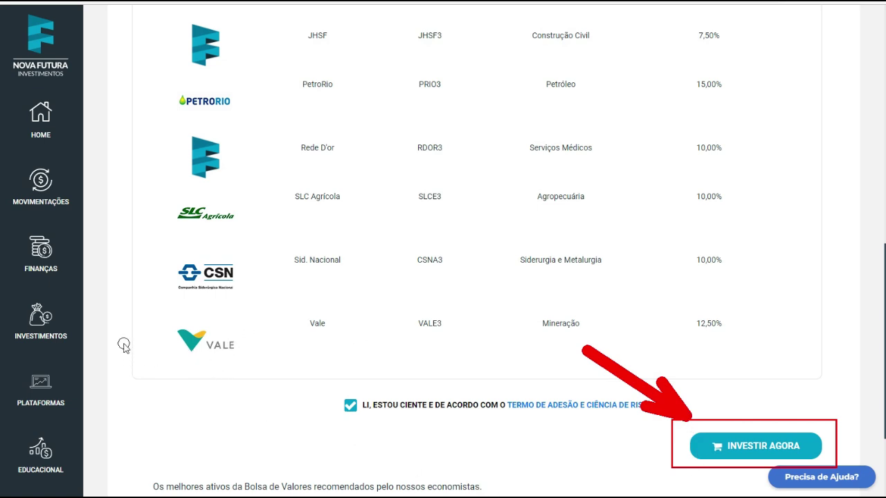
# Draw red arrows pointing to the Vale, CSN, SLC Agrícola, Rede D'or, PetroRio and JHSF logos.
pyautogui.moveTo(121, 342); pyautogui.dragTo(152, 341)
pyautogui.moveTo(116, 302)
pyautogui.mouseDown()
pyautogui.moveTo(128, 282)
pyautogui.moveTo(146, 280)
pyautogui.mouseUp()
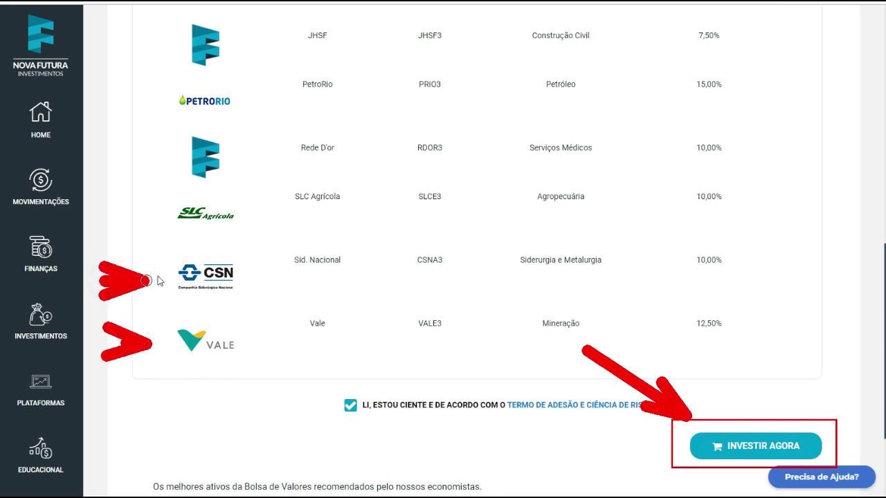
pyautogui.moveTo(90, 213); pyautogui.dragTo(163, 209)
pyautogui.moveTo(90, 158); pyautogui.dragTo(154, 149)
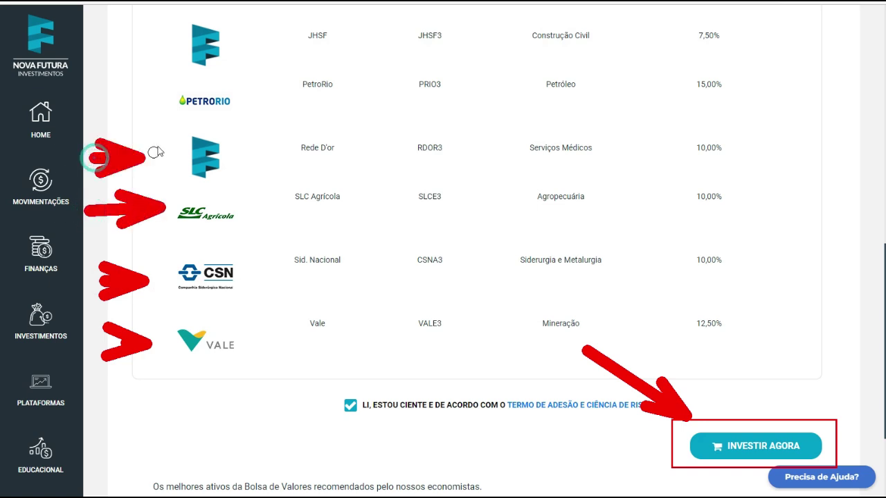
pyautogui.moveTo(90, 97); pyautogui.dragTo(142, 80)
pyautogui.moveTo(91, 31); pyautogui.dragTo(142, 33)
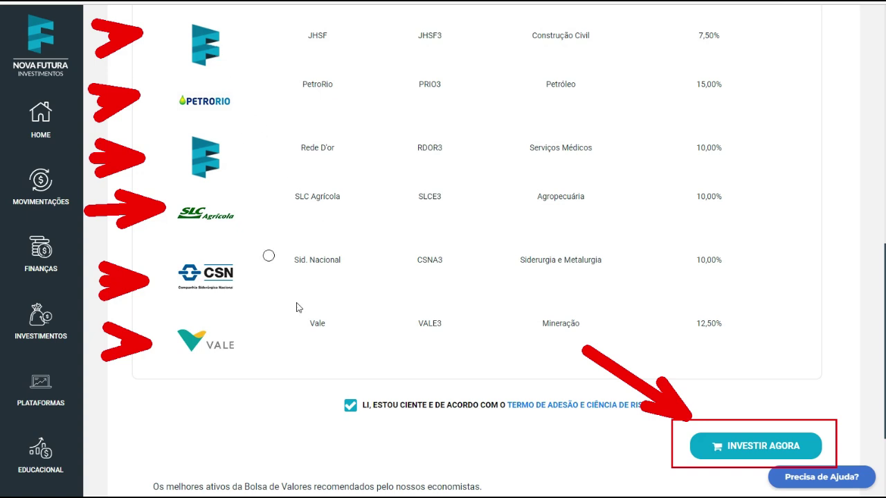
# Add red arrows at Investir Agora and beside the percentages of Vale, Sid. Nacional, PetroRio and JHSF, and clear all annotations.
pyautogui.moveTo(706, 350); pyautogui.dragTo(718, 408)
pyautogui.moveTo(801, 277); pyautogui.dragTo(732, 311)
pyautogui.moveTo(802, 216); pyautogui.dragTo(760, 241)
pyautogui.moveTo(826, 75); pyautogui.dragTo(789, 78)
pyautogui.moveTo(805, 27); pyautogui.dragTo(785, 34)
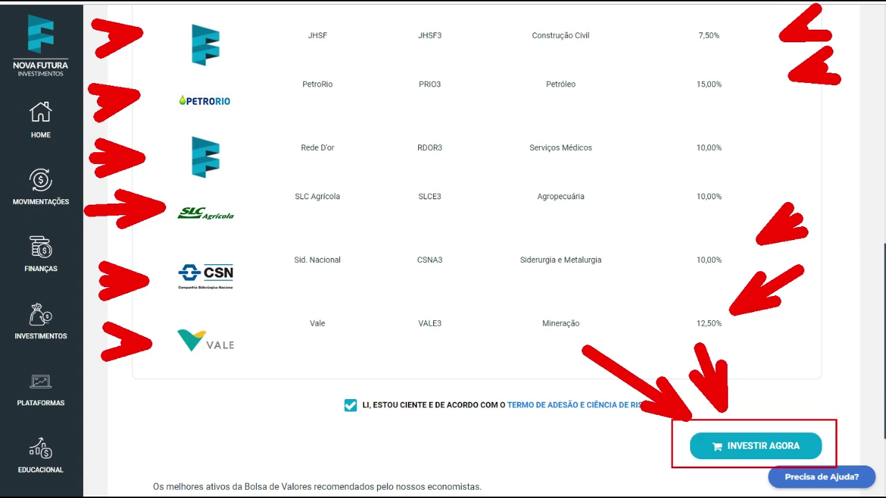
pyautogui.press('Escape')
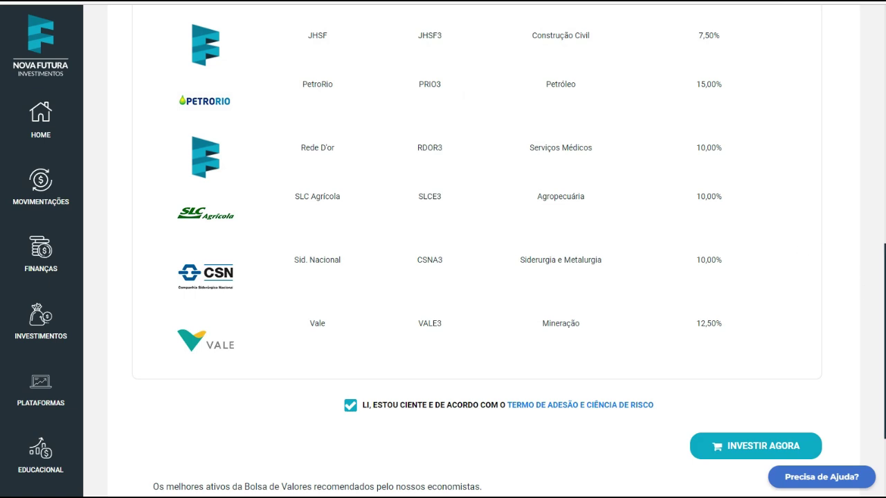
# Review the Carteira Mensal from its last companies back up to the Periodicidade note and mark that note.
pyautogui.scroll(1, 882, 297)
pyautogui.scroll(1, 869, 274)
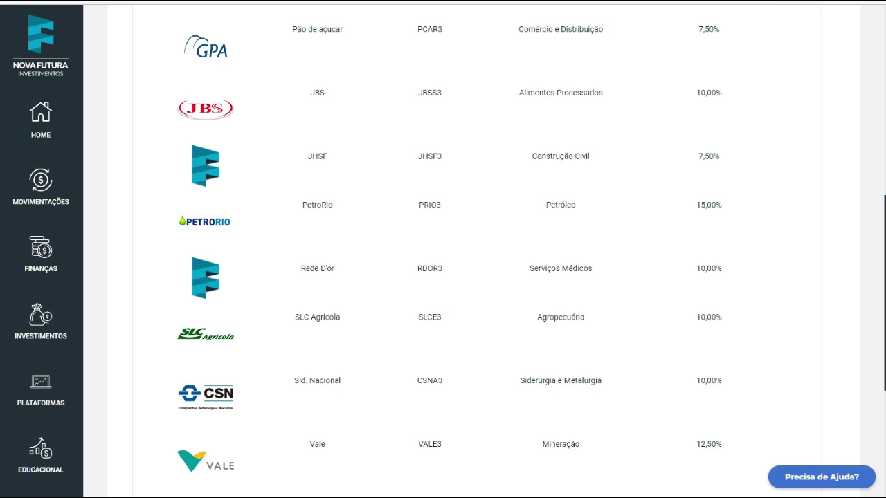
pyautogui.scroll(2, 450, 249)
pyautogui.scroll(2, 450, 249)
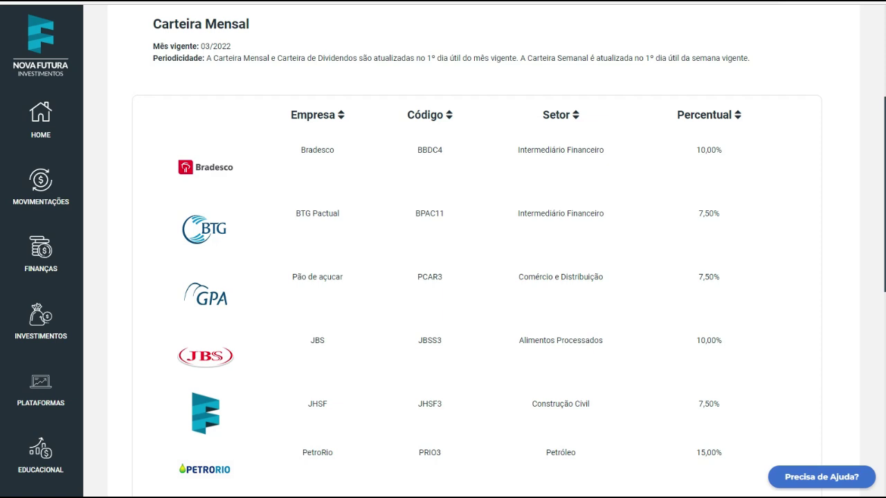
pyautogui.moveTo(204, 67); pyautogui.dragTo(767, 72)
# Start investing in the Carteira Mensal to open its Carteira recomendada purchase form.
pyautogui.scroll(-5, 872, 268)
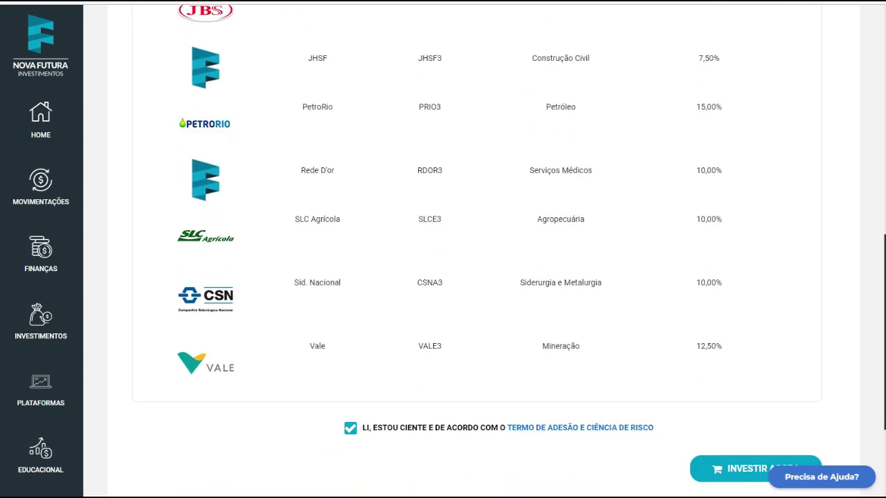
pyautogui.scroll(-1, 681, 485)
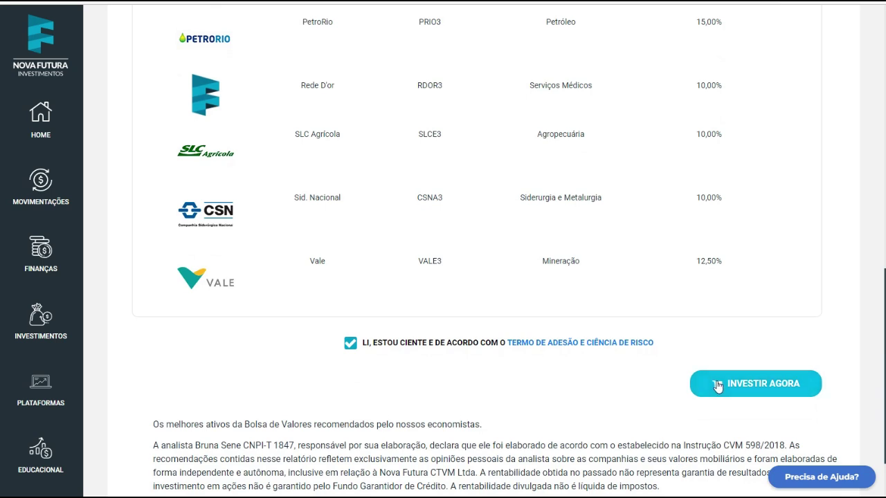
pyautogui.click(742, 393)
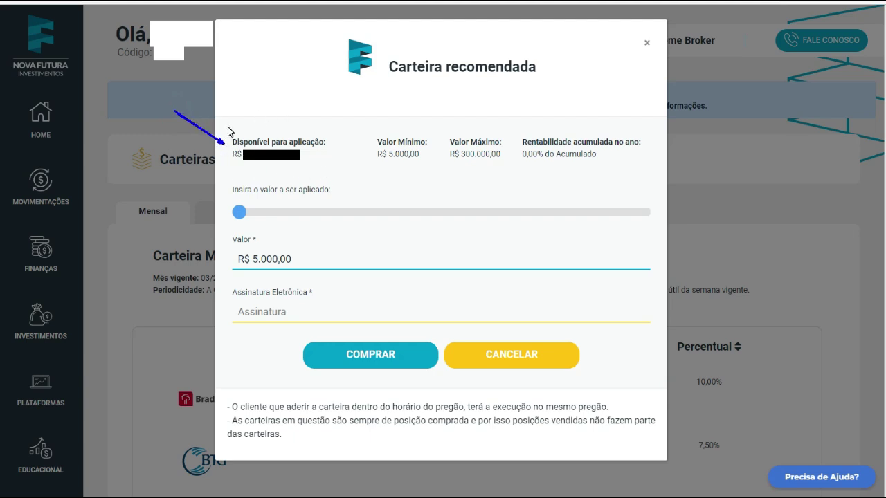
# Frame the Disponível para aplicação amount in blue and draw blue arrows pointing to Valor Mínimo and Valor Máximo.
pyautogui.moveTo(228, 126)
pyautogui.mouseDown()
pyautogui.moveTo(229, 166)
pyautogui.moveTo(333, 167)
pyautogui.moveTo(332, 127)
pyautogui.moveTo(228, 128)
pyautogui.mouseUp()
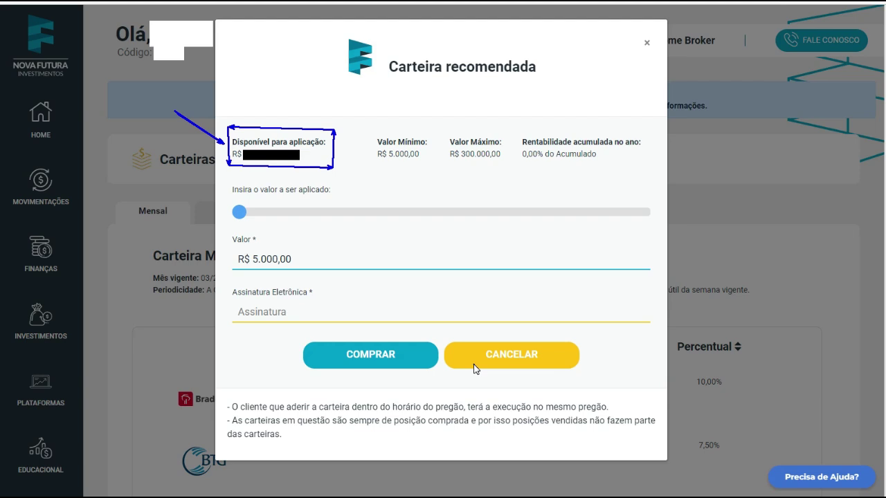
pyautogui.moveTo(366, 105); pyautogui.dragTo(391, 133)
pyautogui.moveTo(427, 84)
pyautogui.mouseDown()
pyautogui.moveTo(450, 97)
pyautogui.moveTo(462, 140)
pyautogui.moveTo(460, 133)
pyautogui.mouseUp()
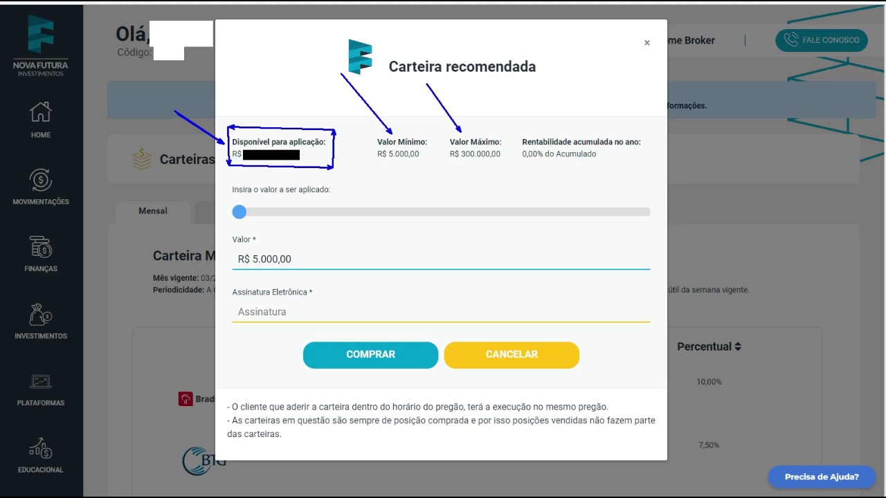
# Underline the Valor Máximo amount in black and the Valor Mínimo amount in green, and mark the slider handle in green.
pyautogui.moveTo(503, 167); pyautogui.dragTo(504, 166)
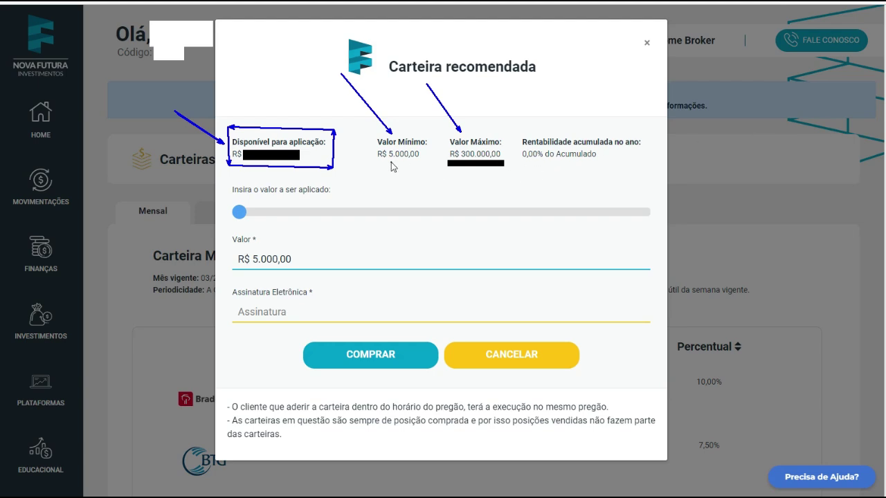
pyautogui.moveTo(373, 162); pyautogui.dragTo(424, 166)
pyautogui.click(242, 214)
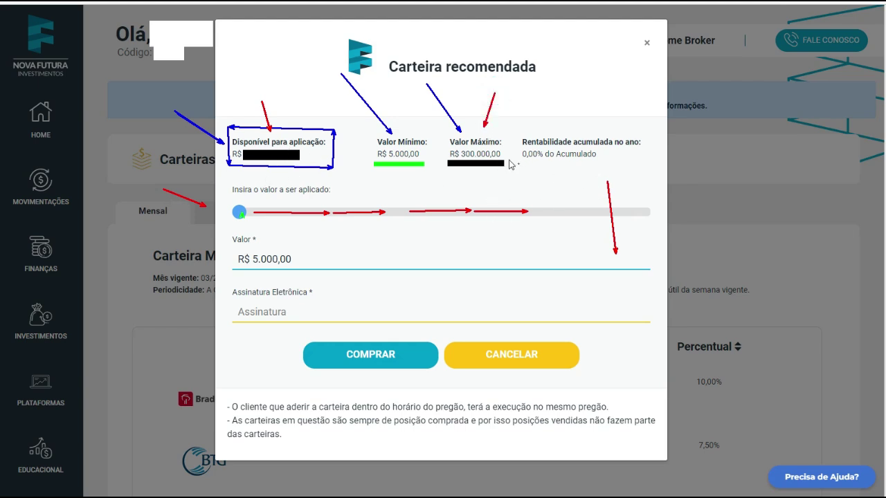
# Draw vertical red arrows across several positions on the investment amount slider.
pyautogui.moveTo(379, 181); pyautogui.dragTo(381, 240)
pyautogui.moveTo(270, 200); pyautogui.dragTo(270, 225)
pyautogui.moveTo(268, 199); pyautogui.dragTo(272, 224)
pyautogui.moveTo(304, 199); pyautogui.dragTo(307, 227)
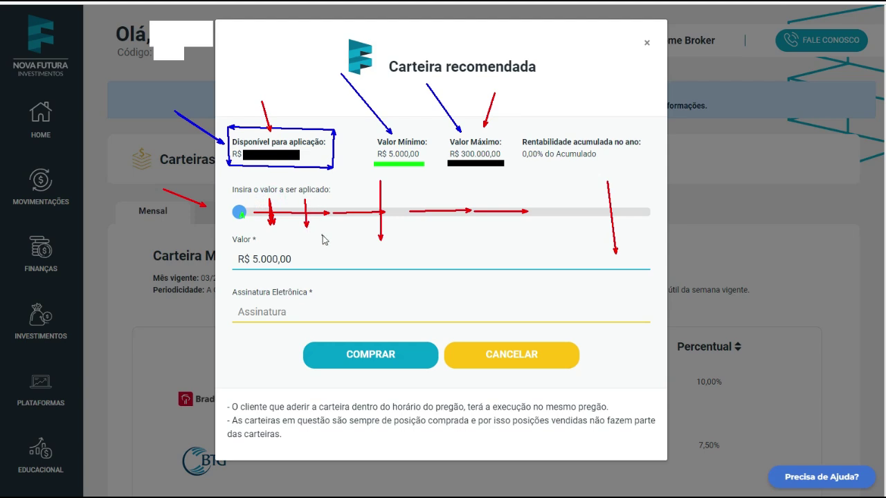
pyautogui.moveTo(362, 199); pyautogui.dragTo(361, 226)
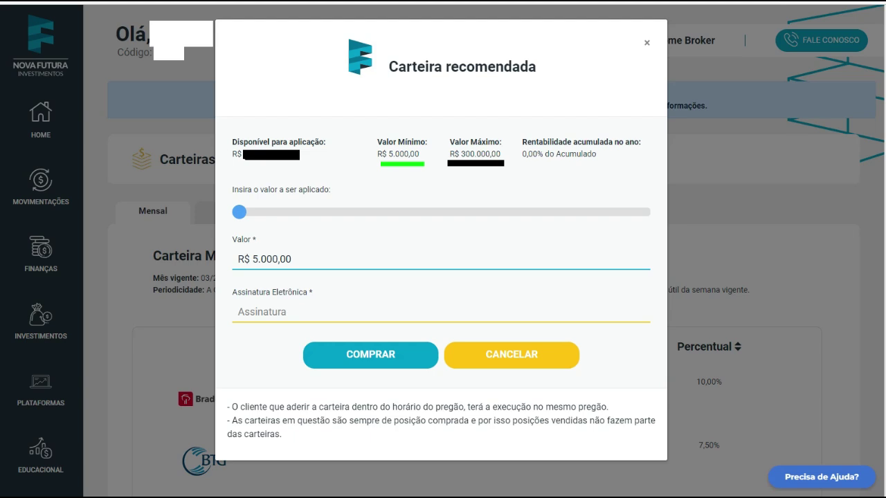
# Frame the Assinatura Eletrônica field with a black rectangle and draw a black arrow pointing to it.
pyautogui.moveTo(229, 302)
pyautogui.mouseDown()
pyautogui.moveTo(331, 326)
pyautogui.moveTo(532, 328)
pyautogui.mouseUp()
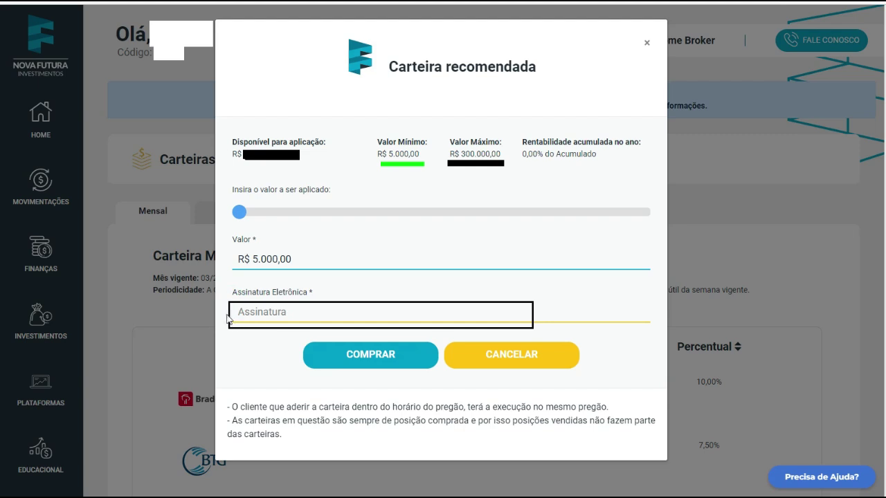
pyautogui.moveTo(212, 315); pyautogui.dragTo(228, 318)
pyautogui.moveTo(164, 314); pyautogui.dragTo(229, 315)
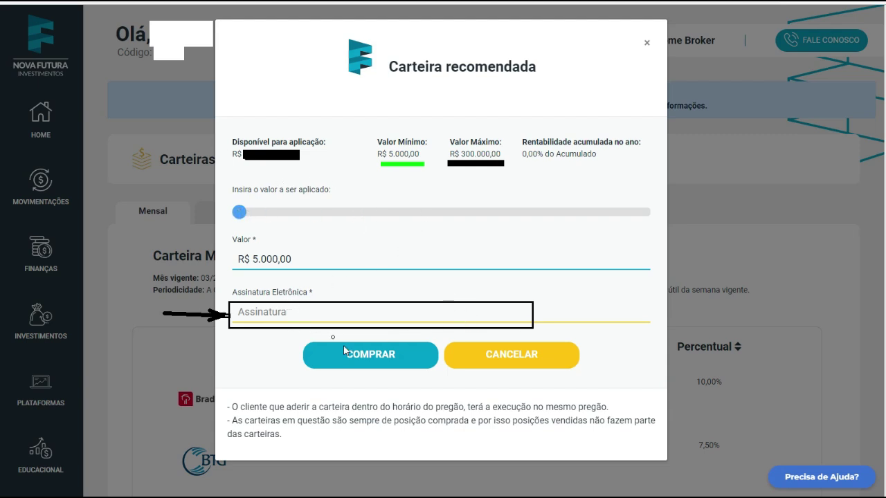
# Surround the Comprar button with black arrows pointing at it from above, below and the side.
pyautogui.moveTo(354, 438); pyautogui.dragTo(374, 370)
pyautogui.moveTo(330, 304); pyautogui.dragTo(342, 339)
pyautogui.moveTo(354, 298); pyautogui.dragTo(371, 342)
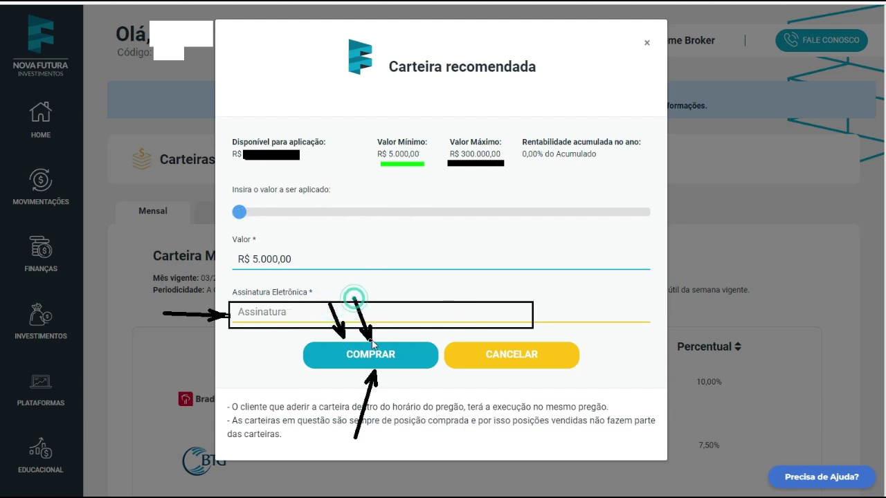
pyautogui.moveTo(389, 299); pyautogui.dragTo(386, 339)
pyautogui.moveTo(422, 303); pyautogui.dragTo(415, 338)
pyautogui.moveTo(297, 309); pyautogui.dragTo(318, 340)
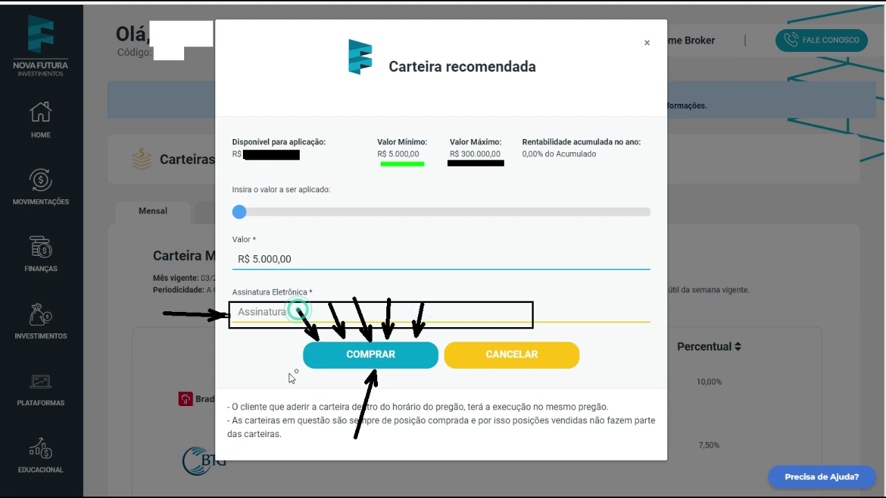
pyautogui.moveTo(270, 360); pyautogui.dragTo(311, 365)
pyautogui.moveTo(315, 395); pyautogui.dragTo(334, 374)
pyautogui.moveTo(443, 409); pyautogui.dragTo(408, 385)
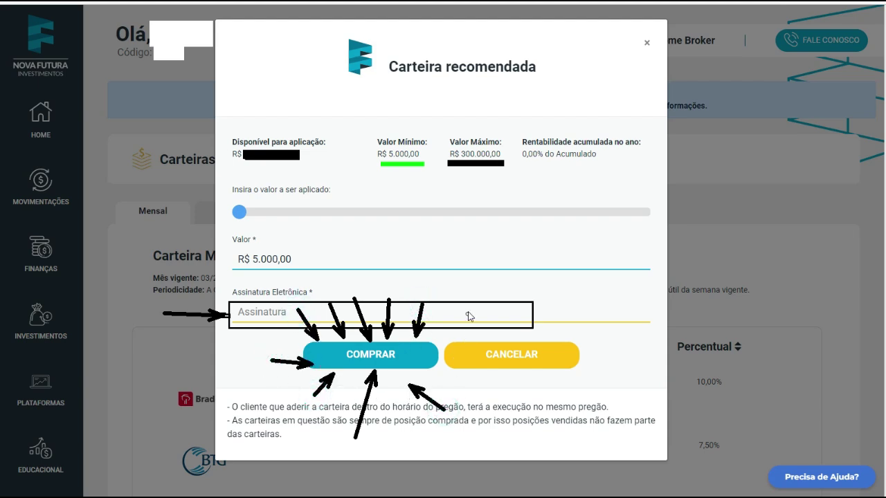
pyautogui.moveTo(469, 312); pyautogui.dragTo(434, 343)
# Erase the annotations around Assinatura and Comprar and the underlines beneath Valor Mínimo and Valor Máximo.
pyautogui.moveTo(529, 306)
pyautogui.mouseDown()
pyautogui.moveTo(445, 335)
pyautogui.moveTo(526, 313)
pyautogui.moveTo(387, 305)
pyautogui.moveTo(197, 314)
pyautogui.moveTo(299, 325)
pyautogui.moveTo(408, 322)
pyautogui.moveTo(425, 332)
pyautogui.moveTo(293, 362)
pyautogui.moveTo(339, 403)
pyautogui.moveTo(398, 386)
pyautogui.moveTo(450, 404)
pyautogui.moveTo(370, 436)
pyautogui.moveTo(447, 320)
pyautogui.mouseUp()
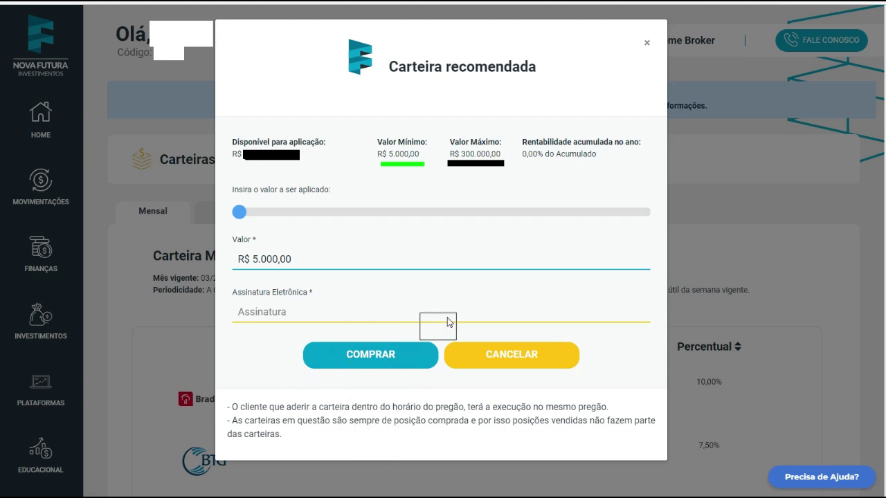
pyautogui.moveTo(523, 174); pyautogui.dragTo(355, 174)
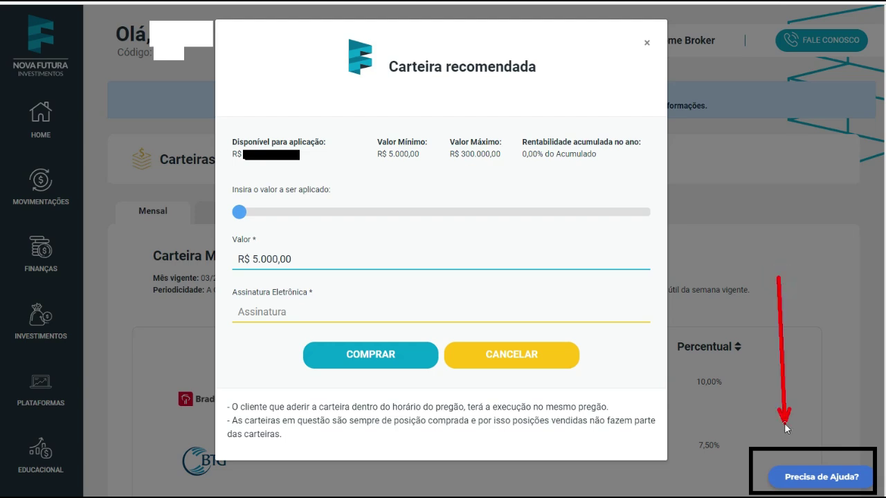
# Add more red arrows pointing to the framed Precisa de Ajuda? button from above and from its side.
pyautogui.moveTo(823, 296); pyautogui.dragTo(825, 441)
pyautogui.moveTo(850, 317); pyautogui.dragTo(846, 442)
pyautogui.moveTo(690, 471); pyautogui.dragTo(754, 473)
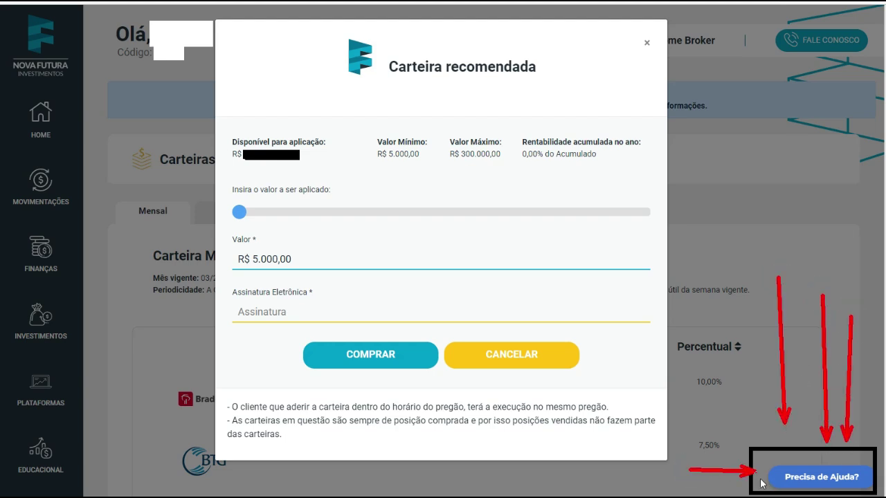
pyautogui.moveTo(724, 402); pyautogui.dragTo(770, 453)
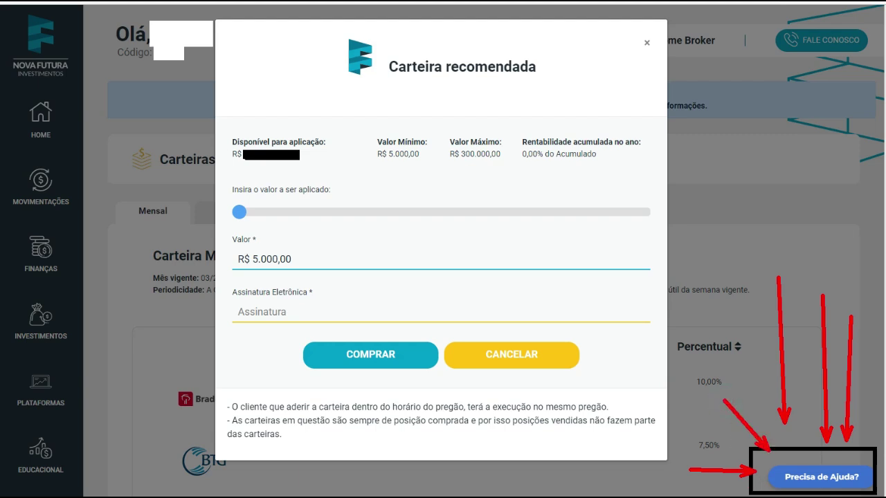